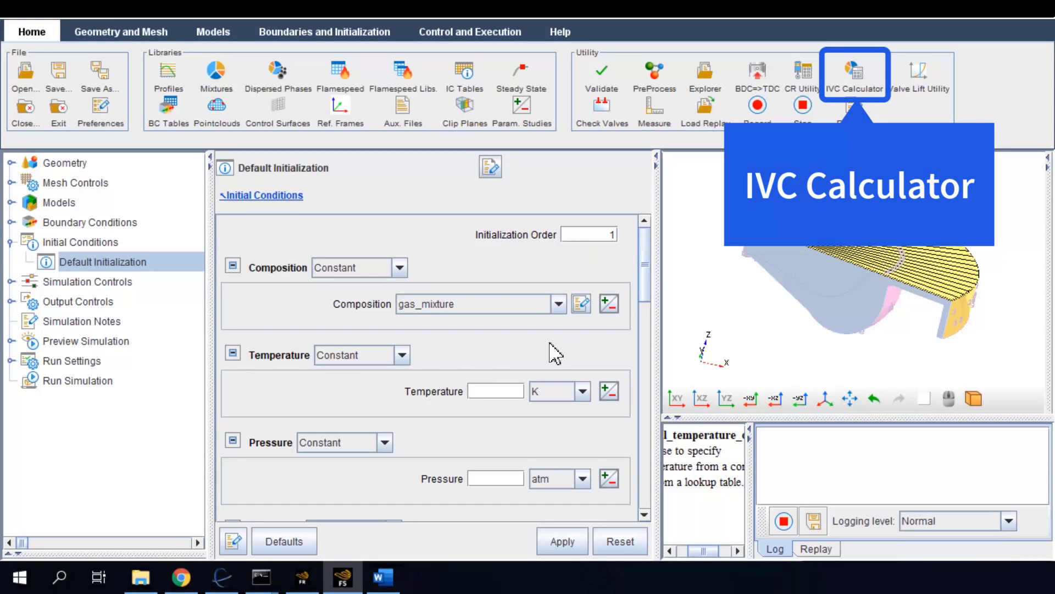
In the IVC Calculator, enter 0.0535 g of fuel_mixture, Phi 0.6 and EGR mass fraction 0.1
left_click(863, 88)
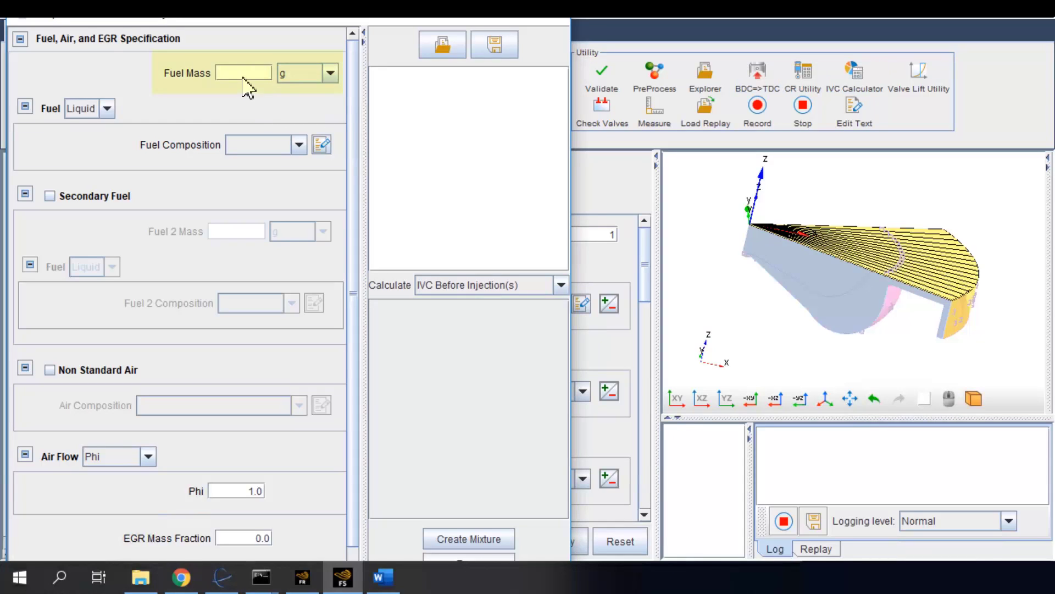
type("0.")
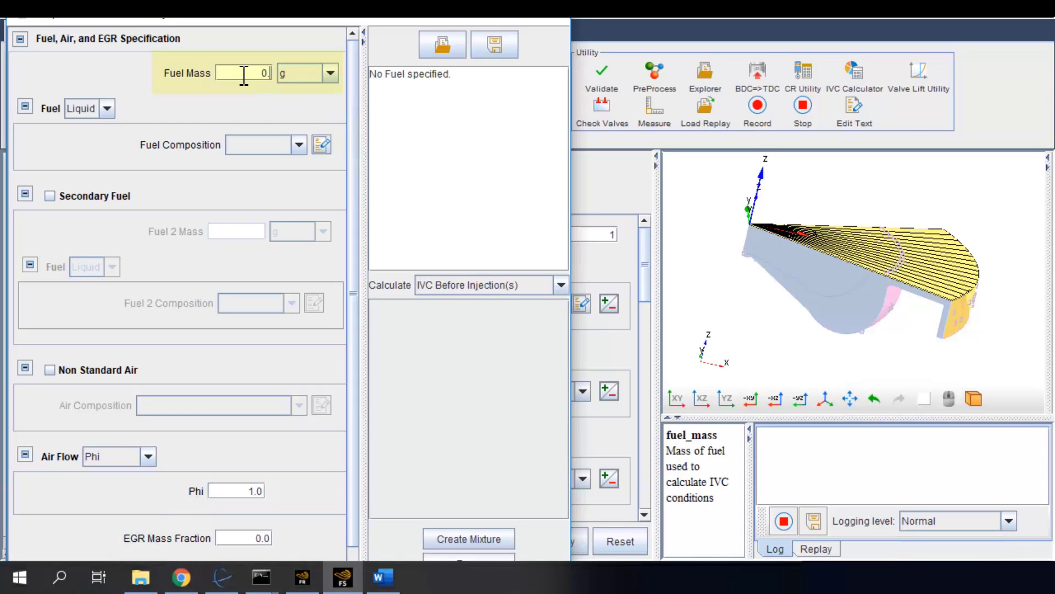
type("0535")
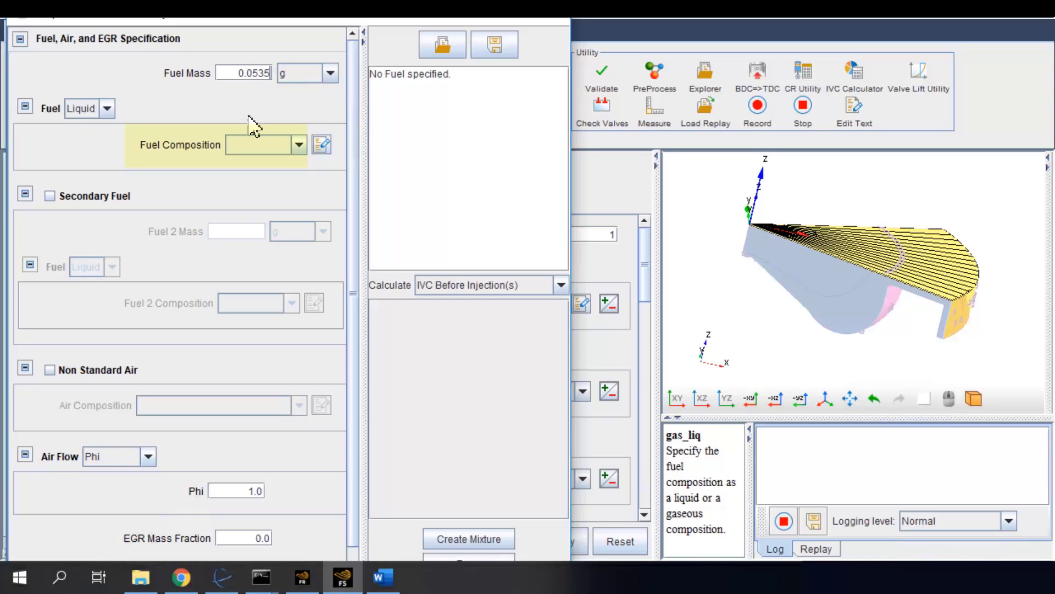
left_click(298, 145)
left_click(258, 178)
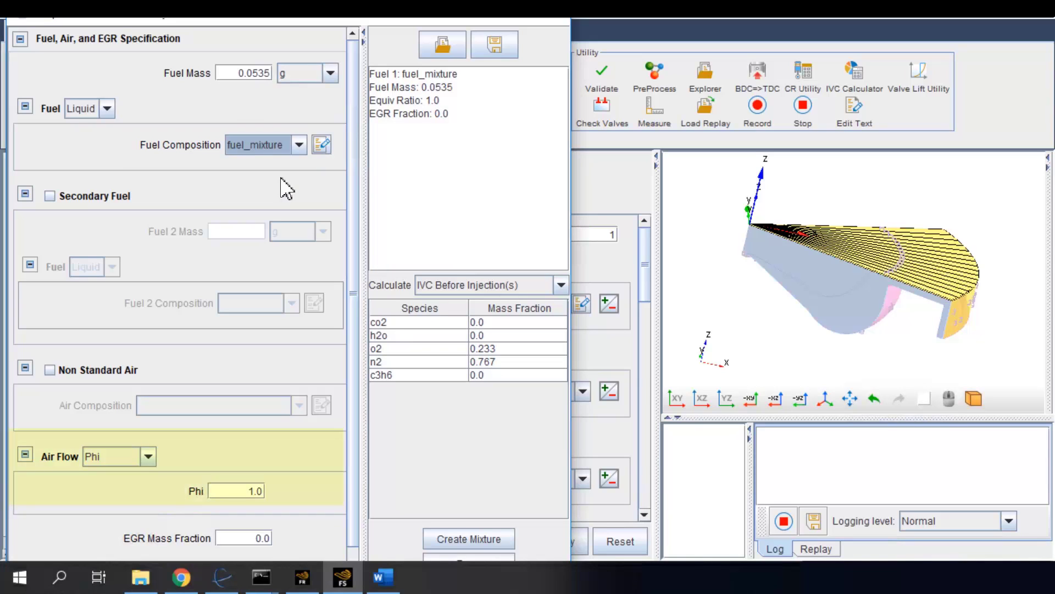
left_click(221, 493)
left_click_drag(231, 493, 275, 503)
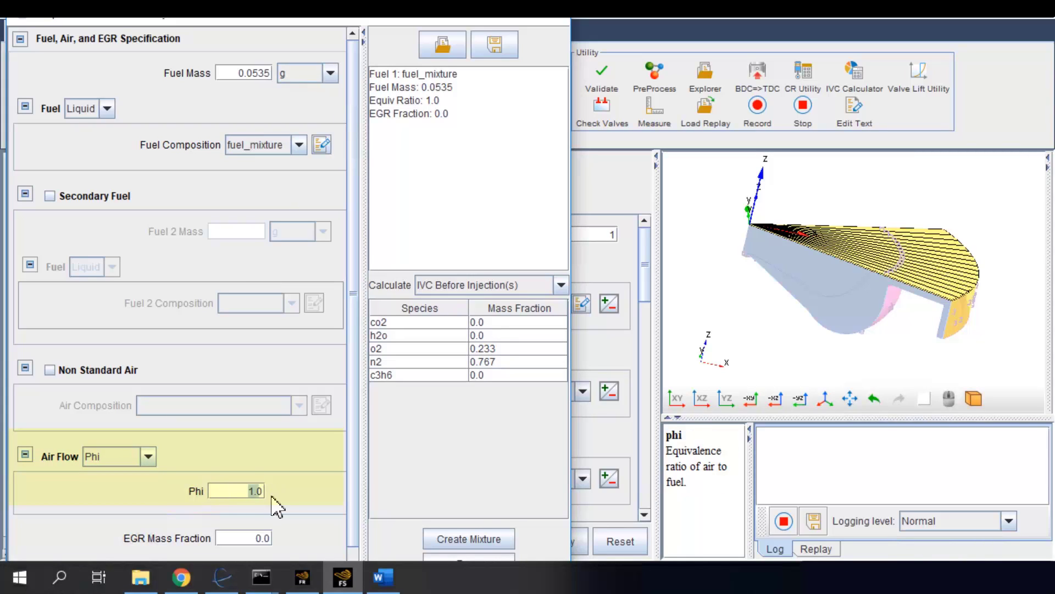
type("0.6")
left_click(252, 536)
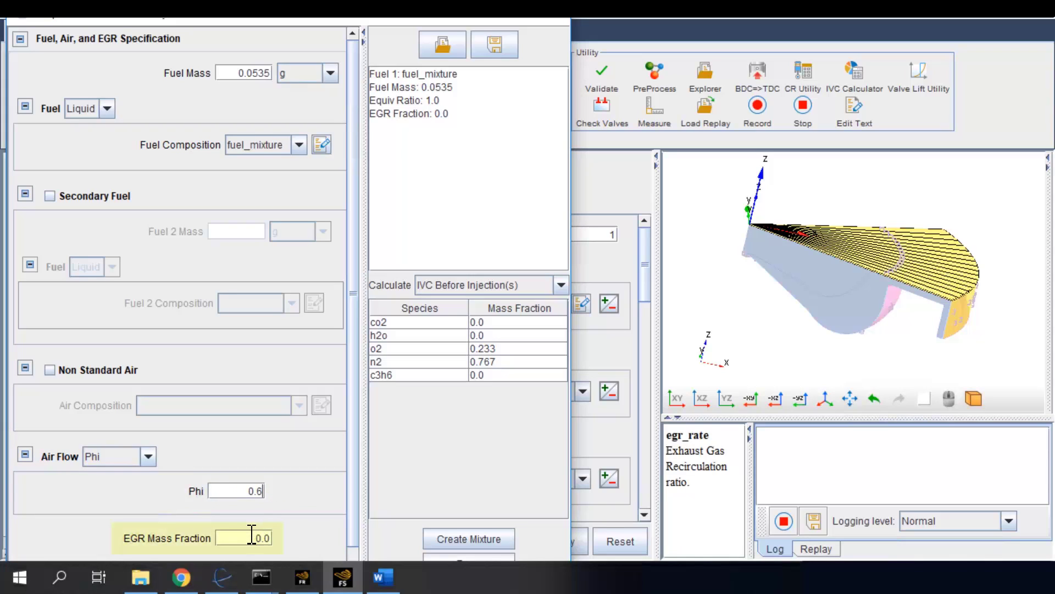
double_click(252, 536)
type("0.1")
left_click(251, 491)
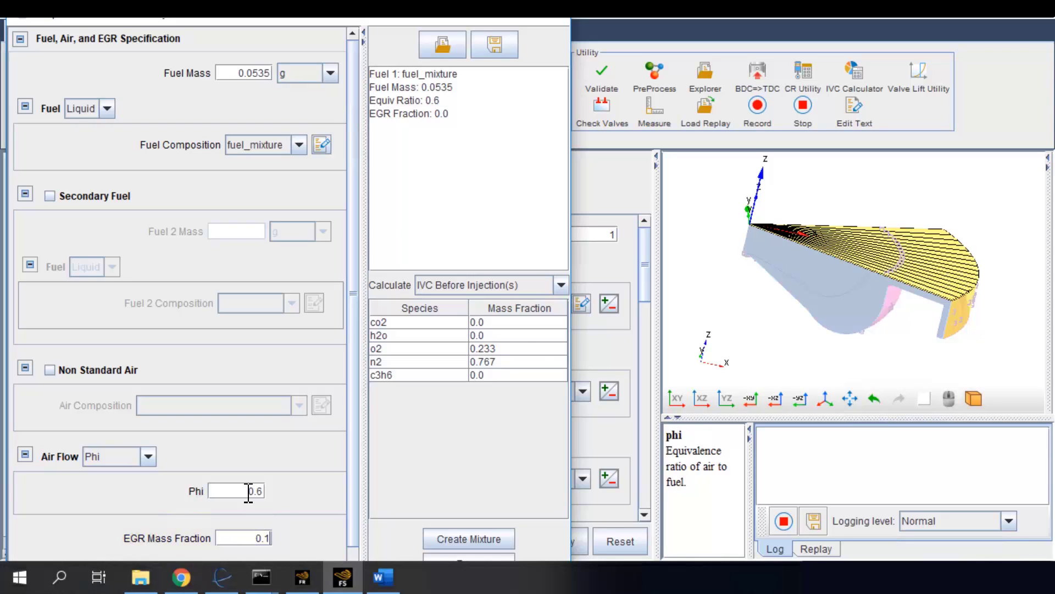
double_click(248, 491)
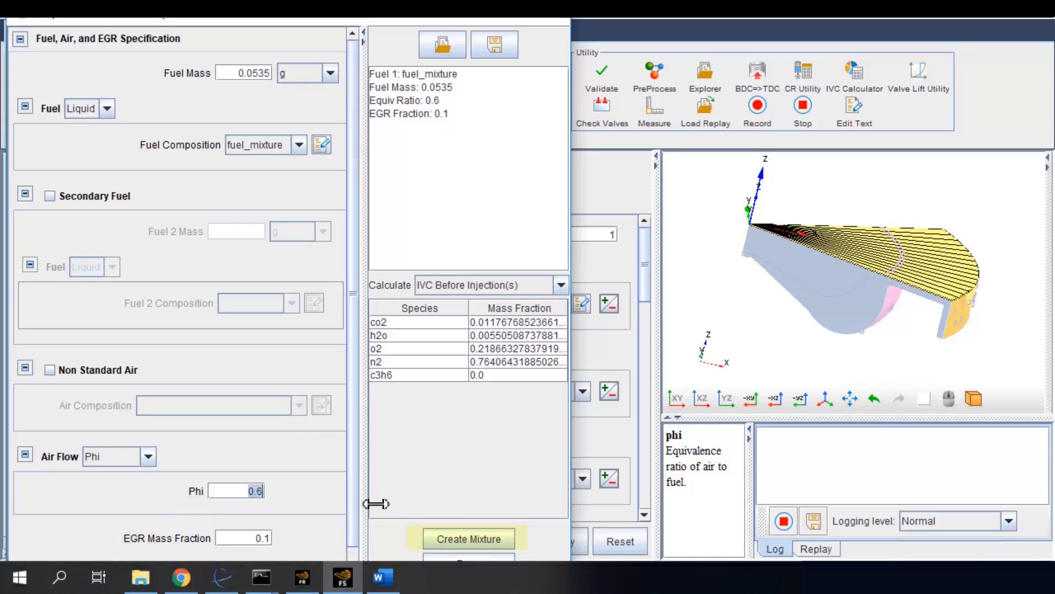
Save the calculated composition as a new mixture named IVC_mixture
left_click(454, 541)
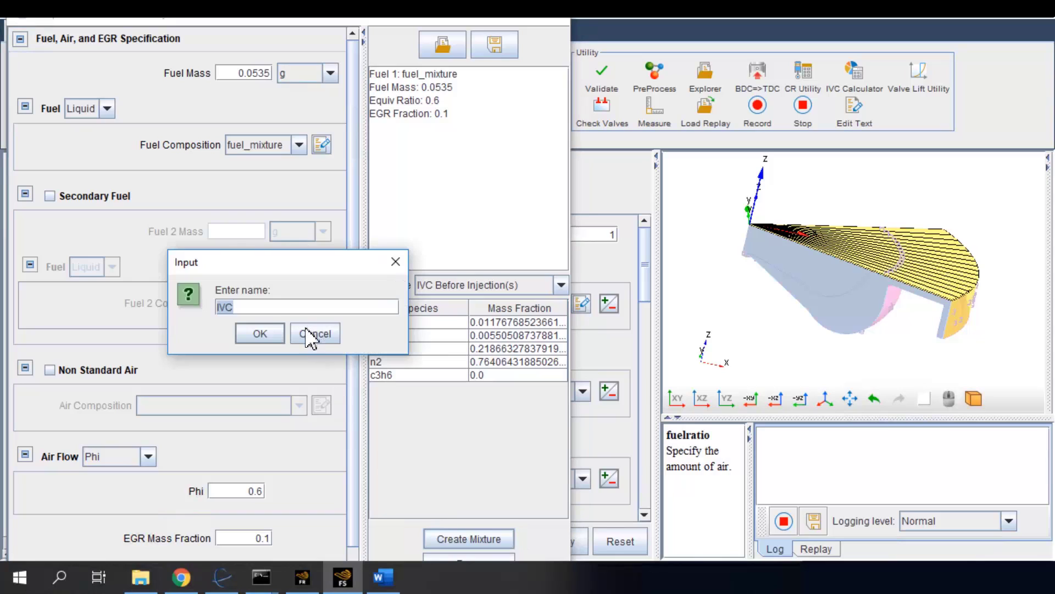
left_click(302, 310)
type("_mixture")
key("Return")
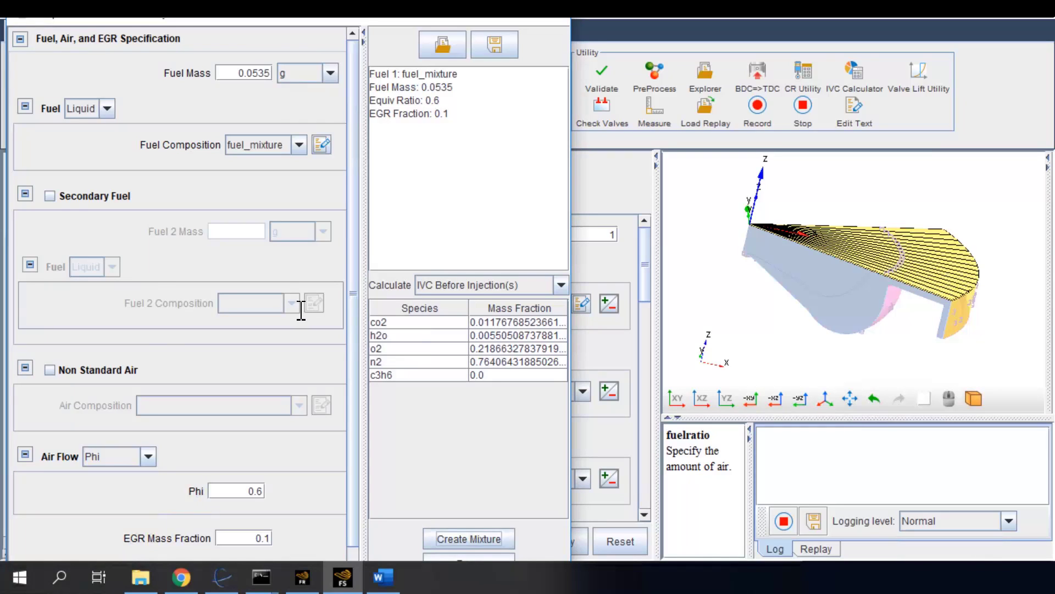
Apply IVC_mixture as the Default Initialization composition and review its species fractions
left_click(557, 19)
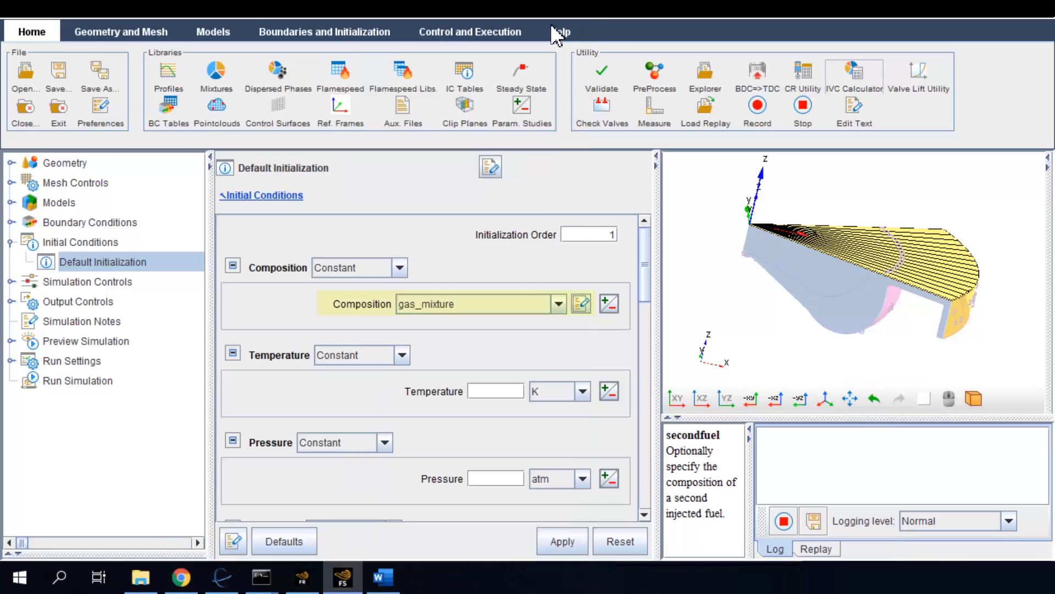
left_click(559, 304)
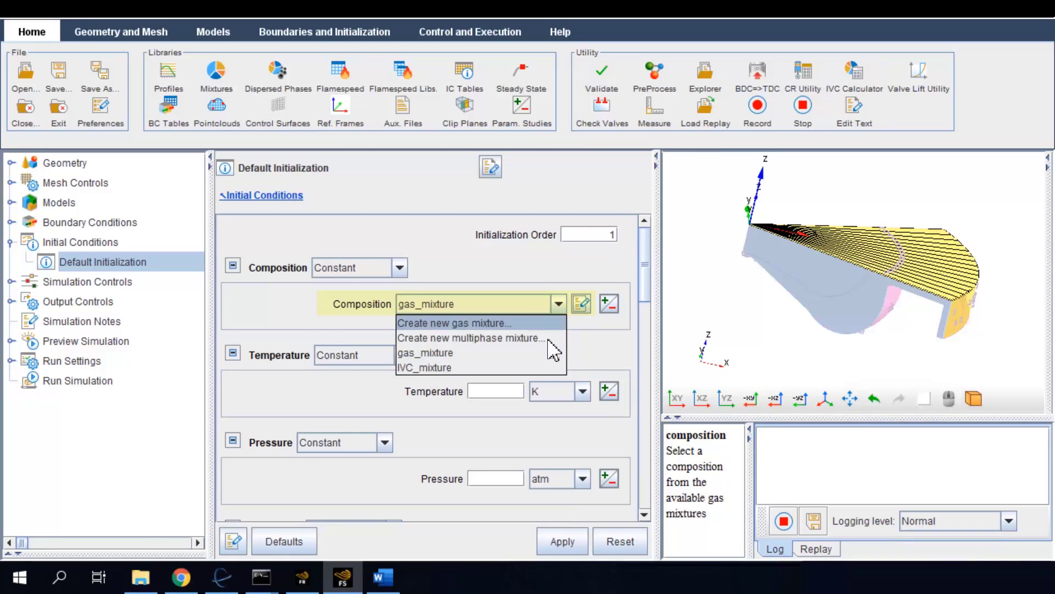
left_click(546, 367)
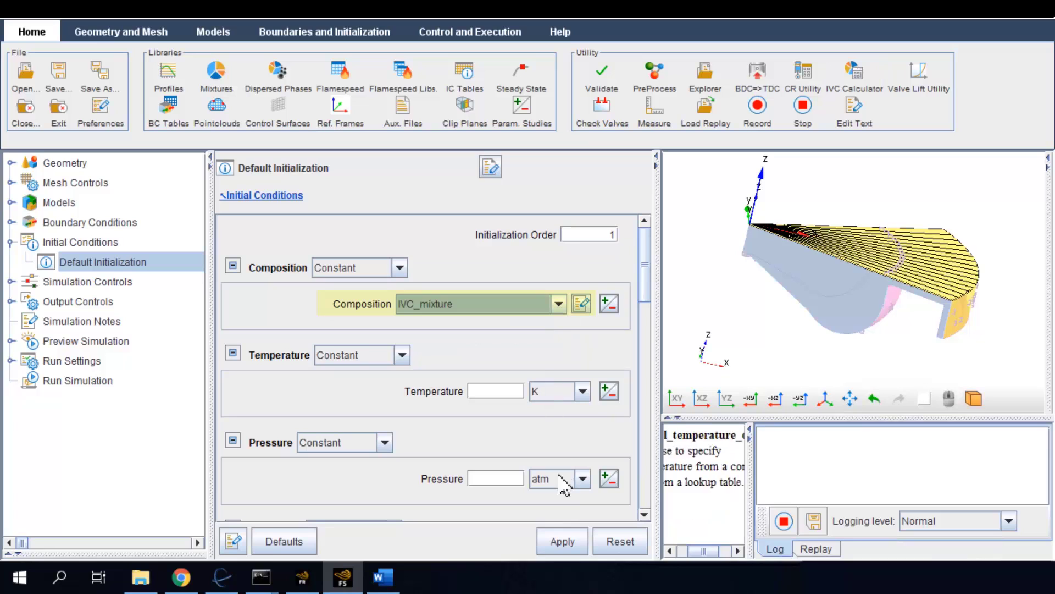
left_click(562, 541)
left_click(581, 304)
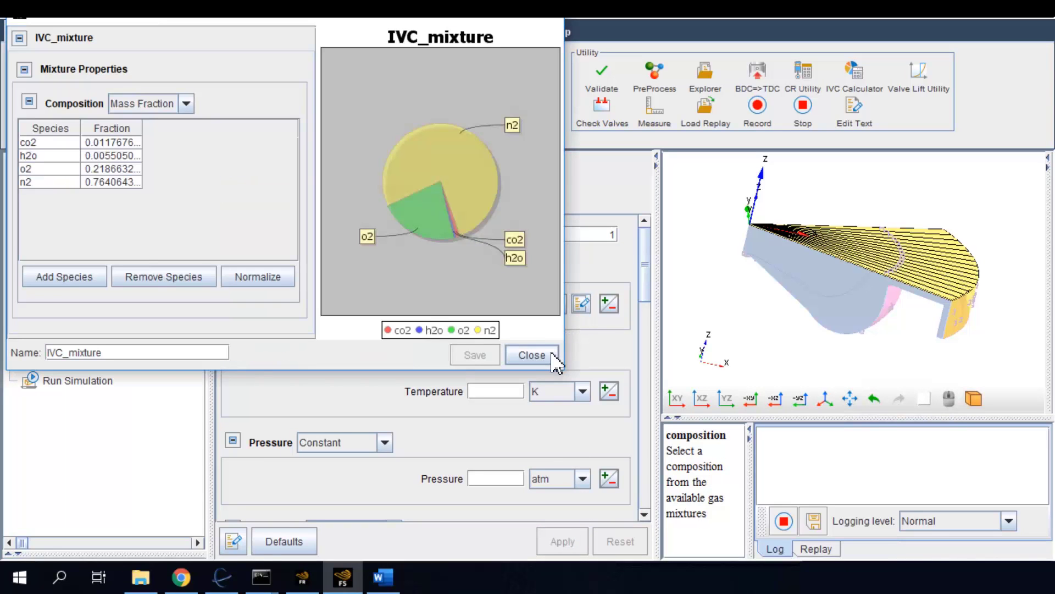
left_click(530, 356)
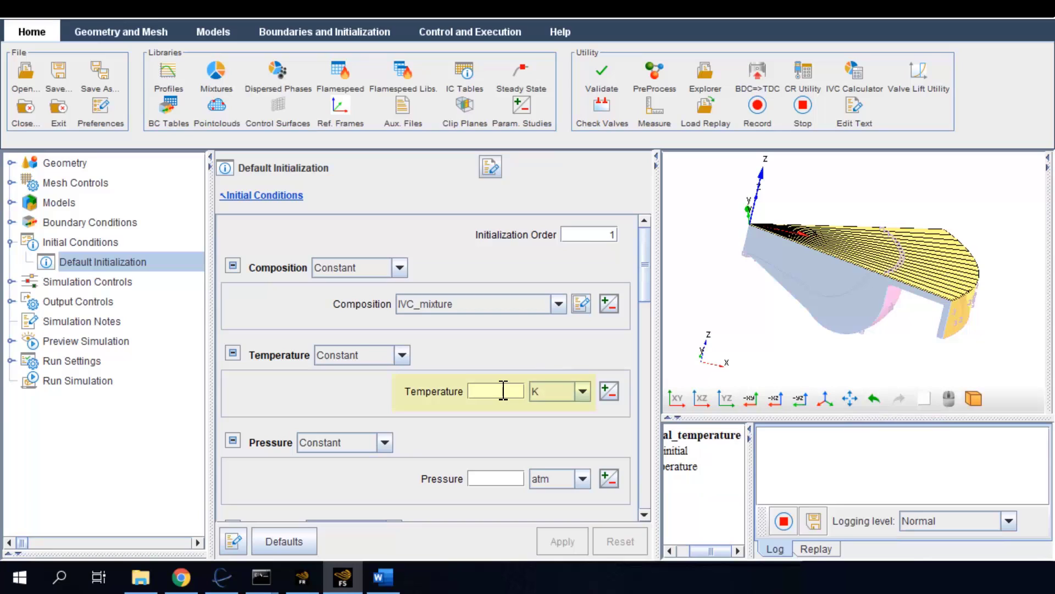
Enter initial temperature 362 K and pressure 1.0 bar, changing the unit from atm, and apply
type("362")
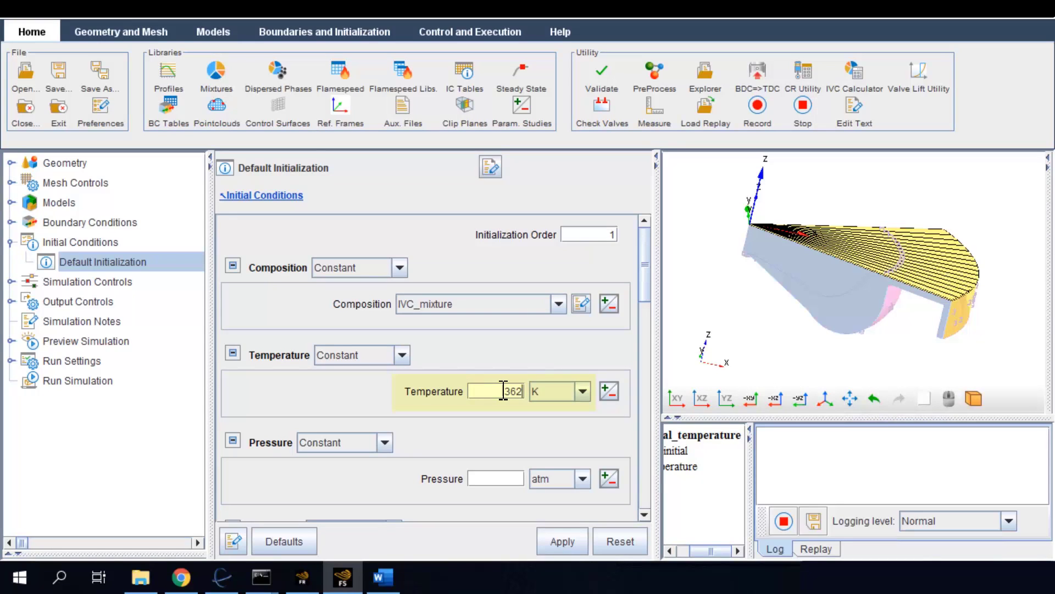
left_click(509, 479)
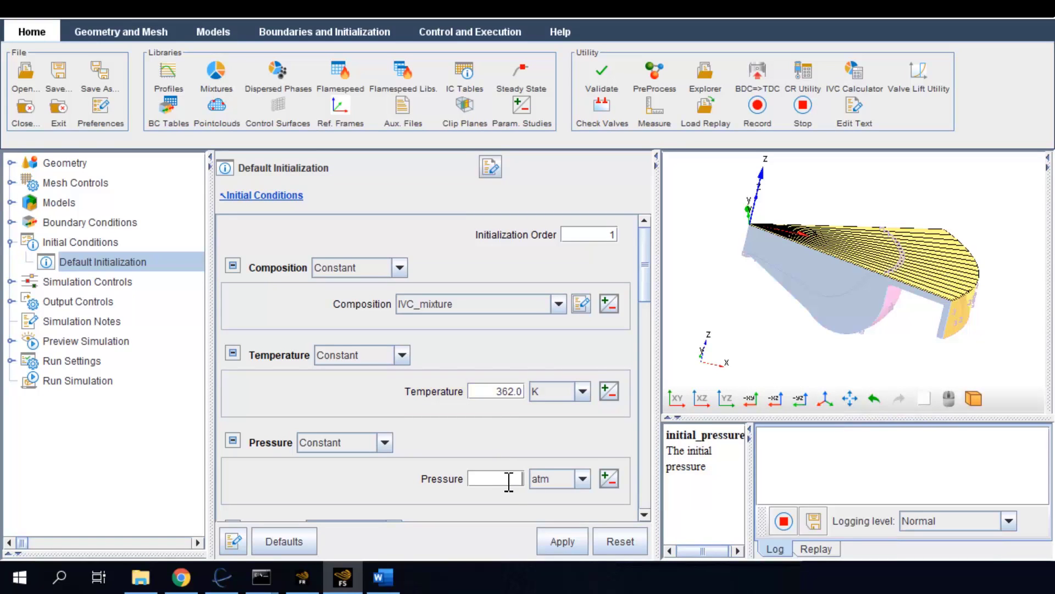
type("1.0")
left_click(583, 479)
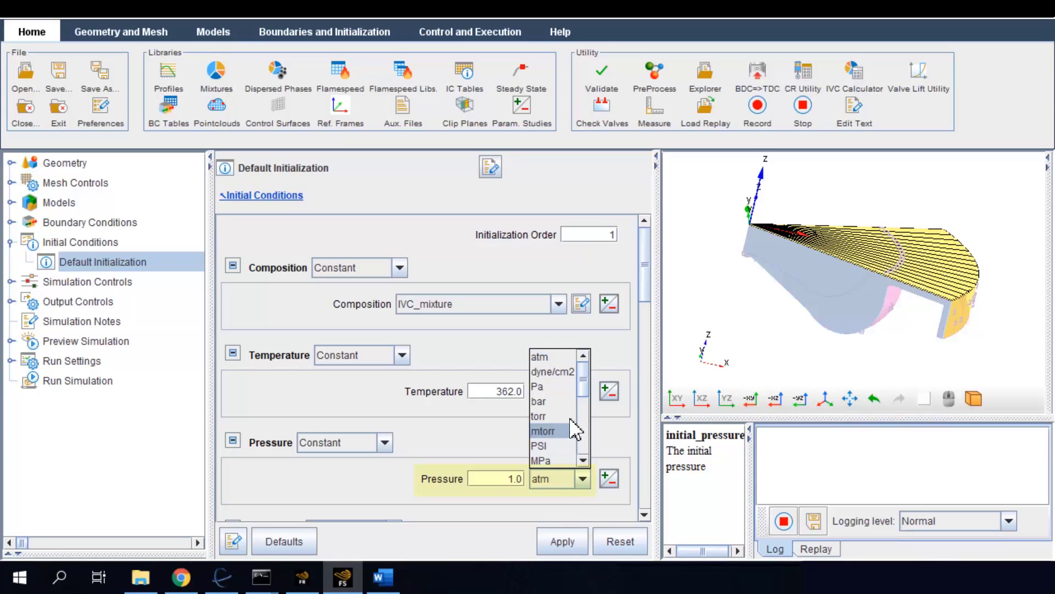
left_click(566, 401)
left_click(569, 533)
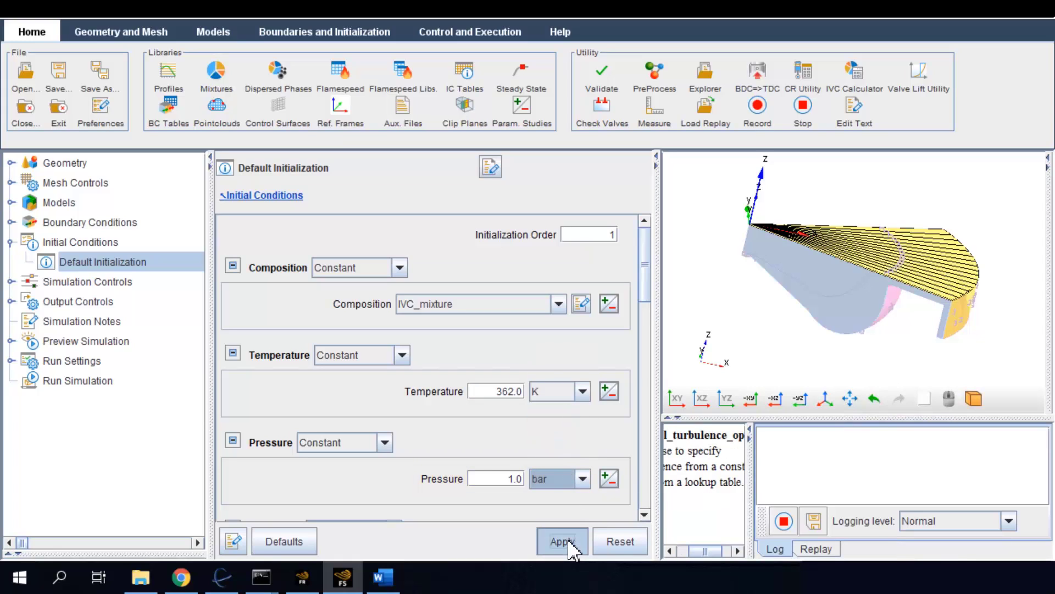
left_click_drag(646, 294, 648, 372)
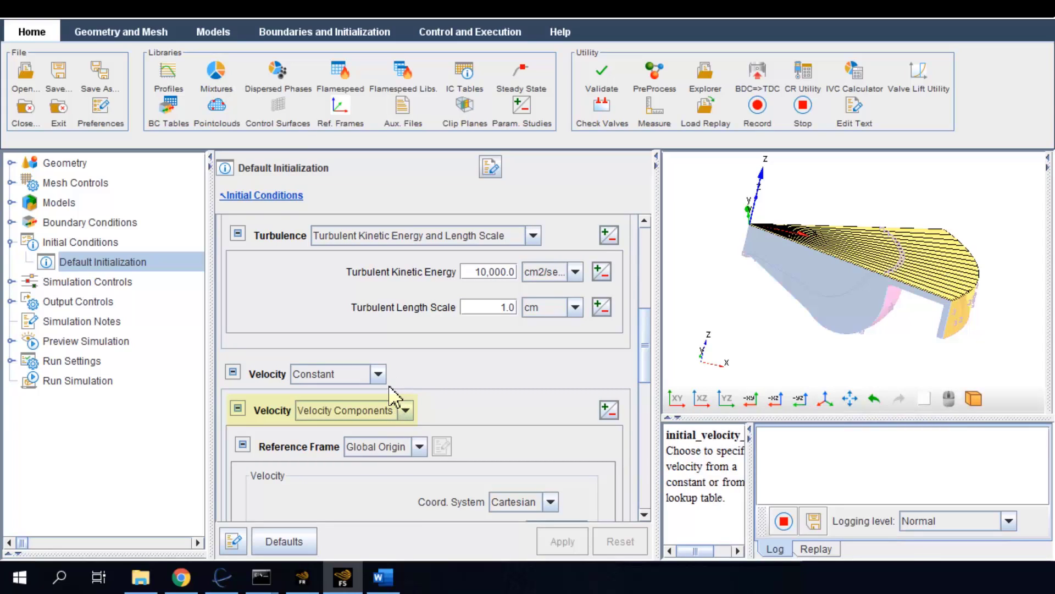
Choose Engine Swirl velocity initialization, move Piston to the selected boundaries, and apply
left_click(405, 410)
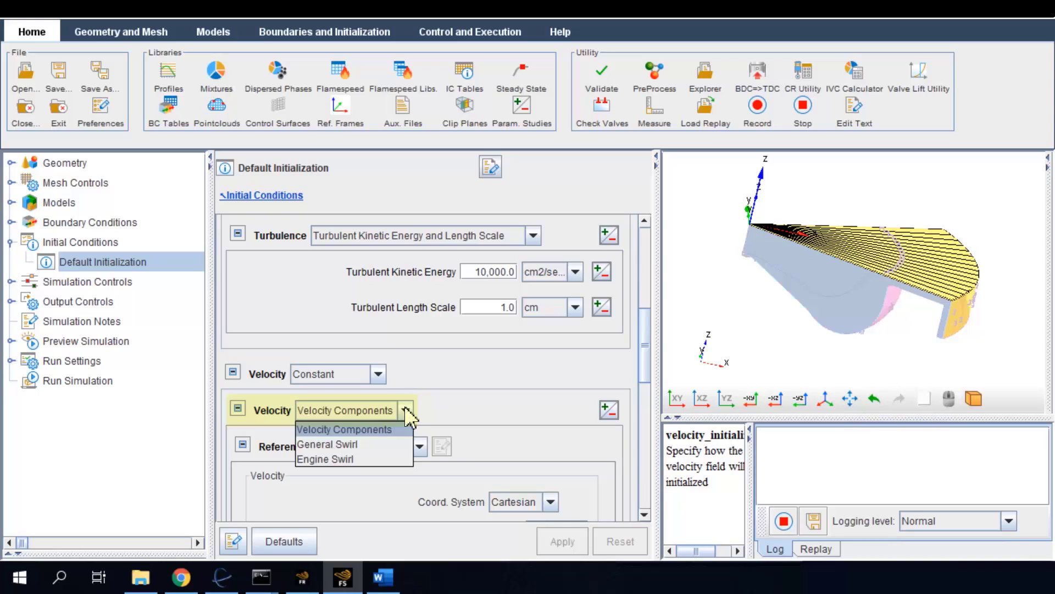
left_click(397, 459)
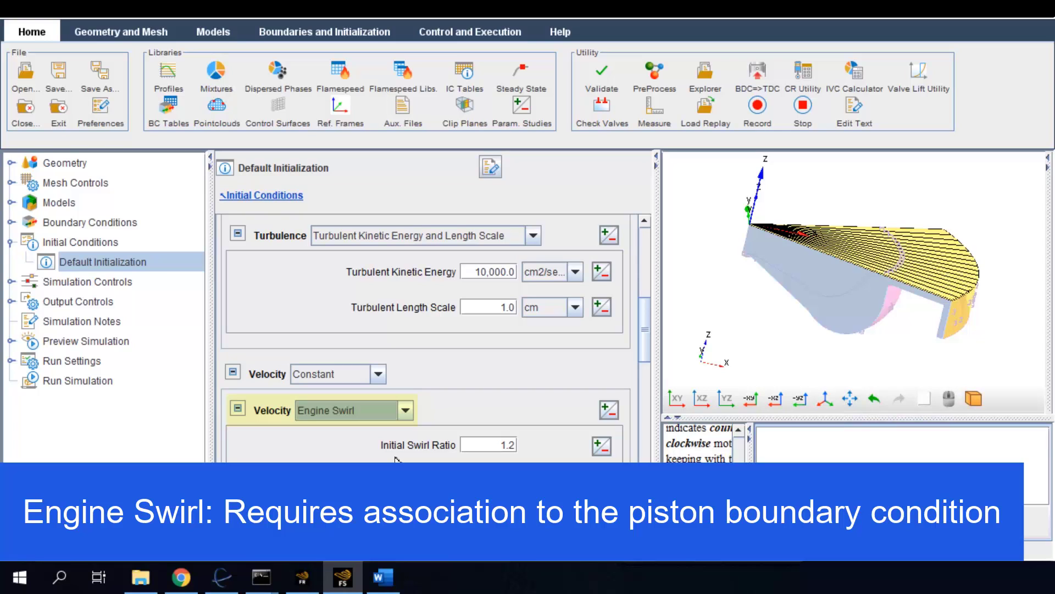
scroll(653, 357, "down", 1)
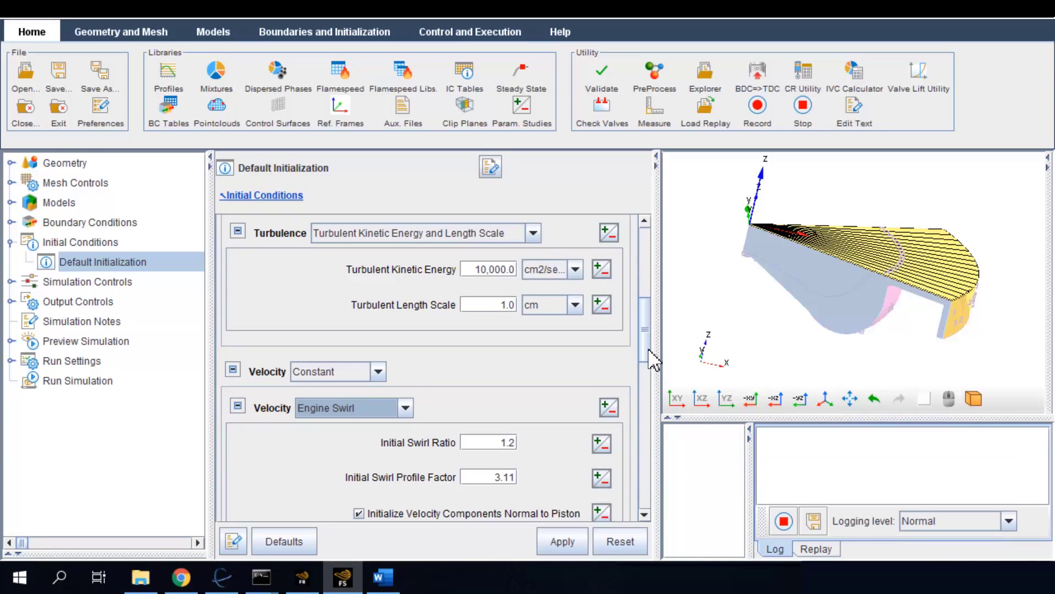
scroll(653, 357, "down", 5)
left_click(314, 433)
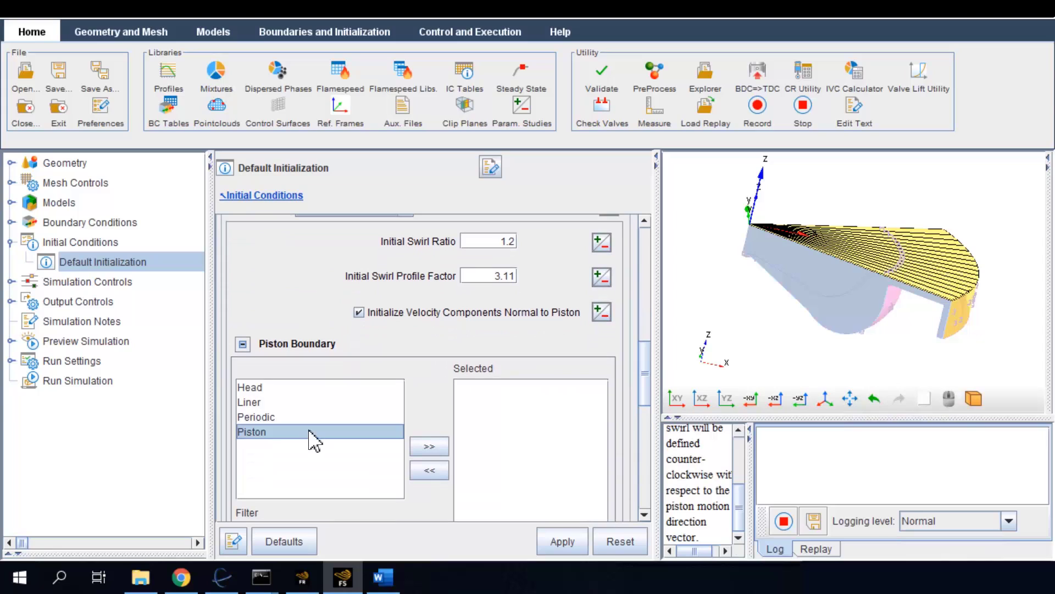
left_click(419, 446)
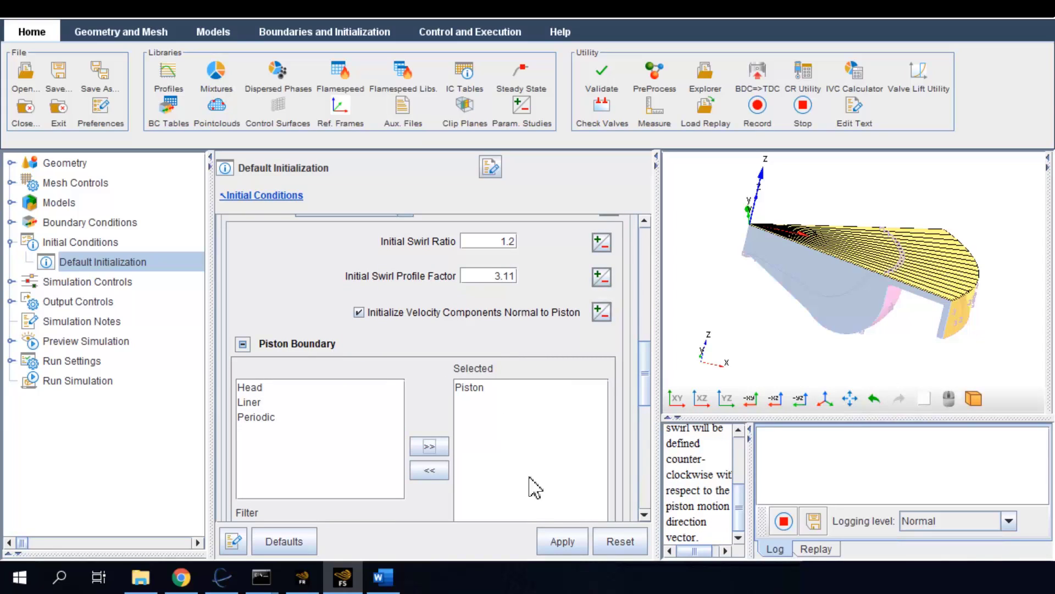
left_click(558, 542)
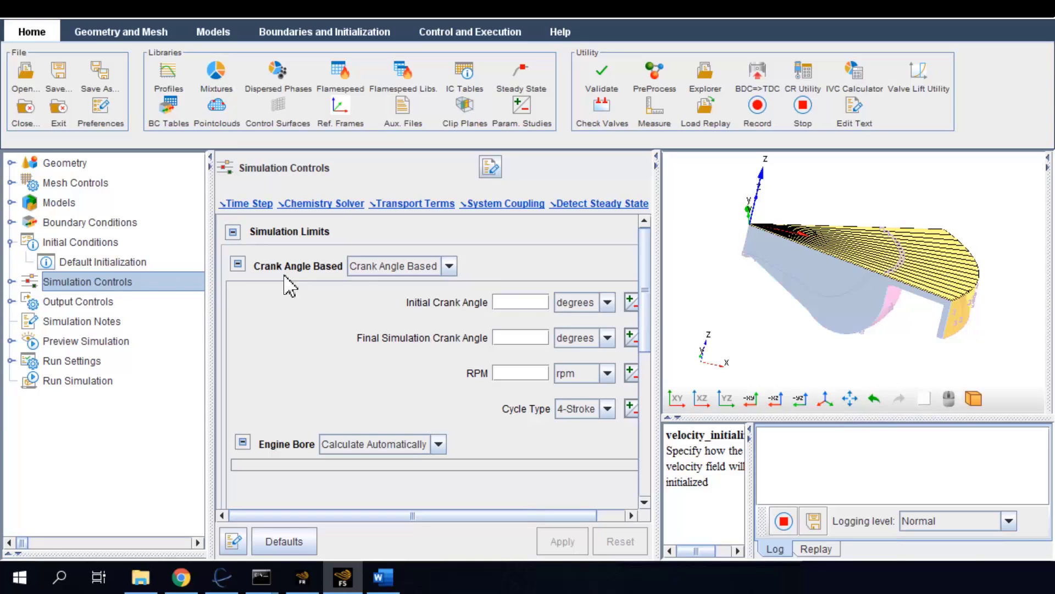
Enter initial crank angle -165, final simulation crank angle 125 and engine speed 1200 rpm
left_click(515, 303)
type("-165")
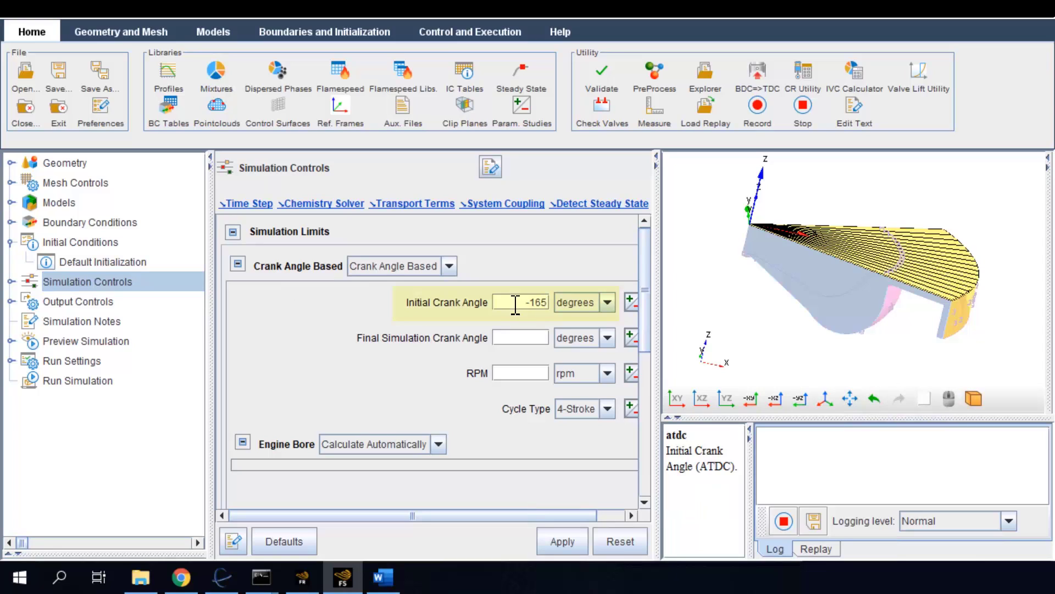
key("Tab")
left_click(536, 333)
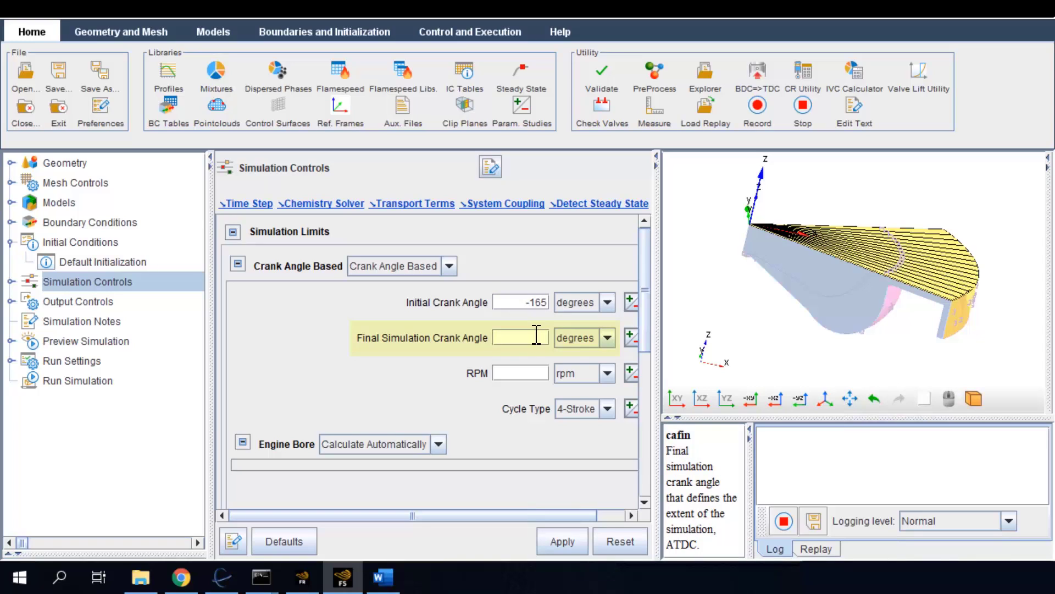
type("125")
key("Tab")
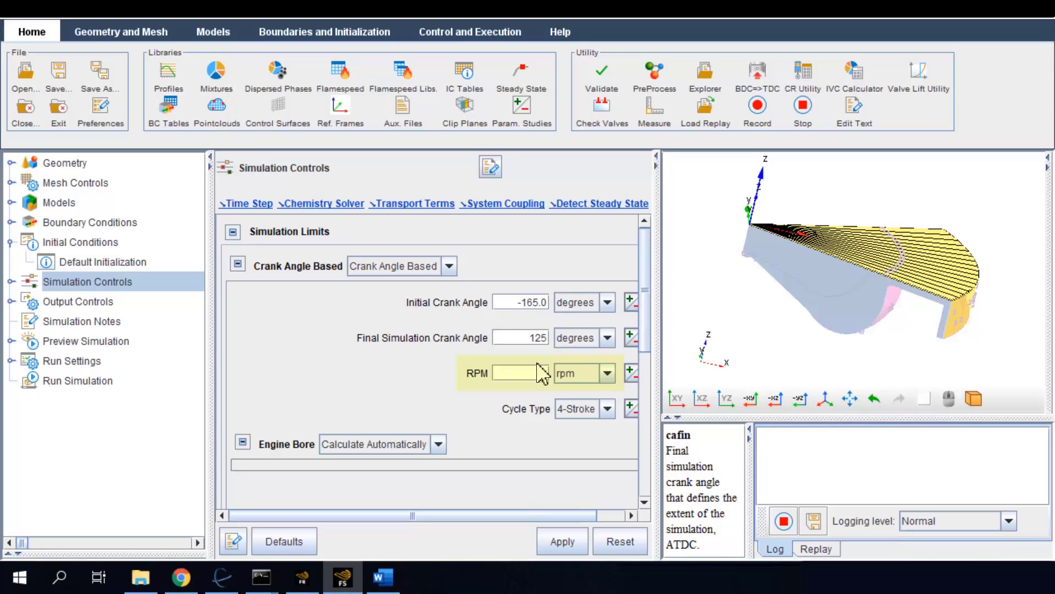
left_click(539, 371)
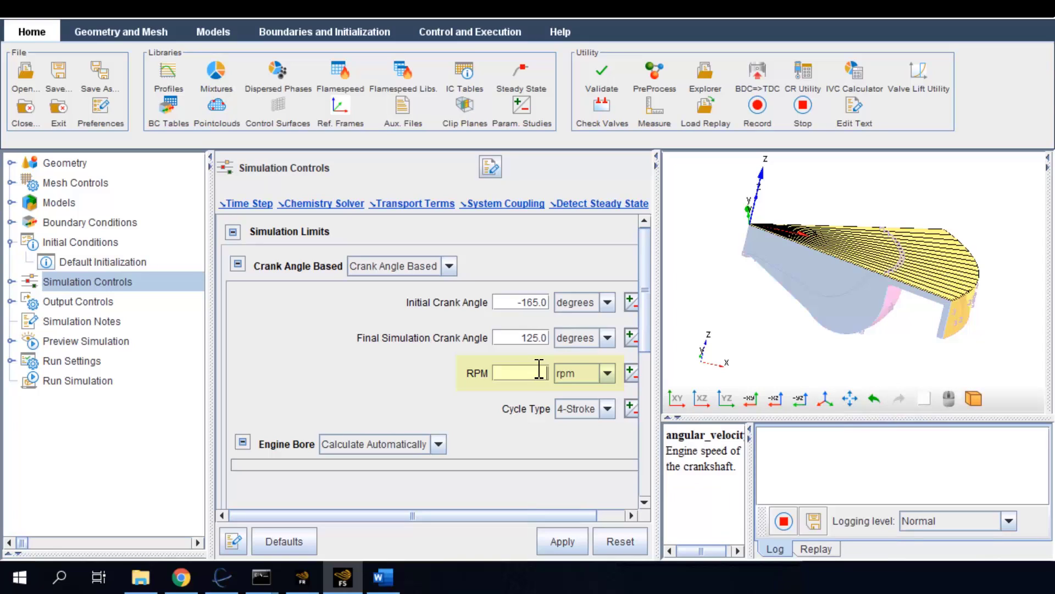
type("1200")
key("Tab")
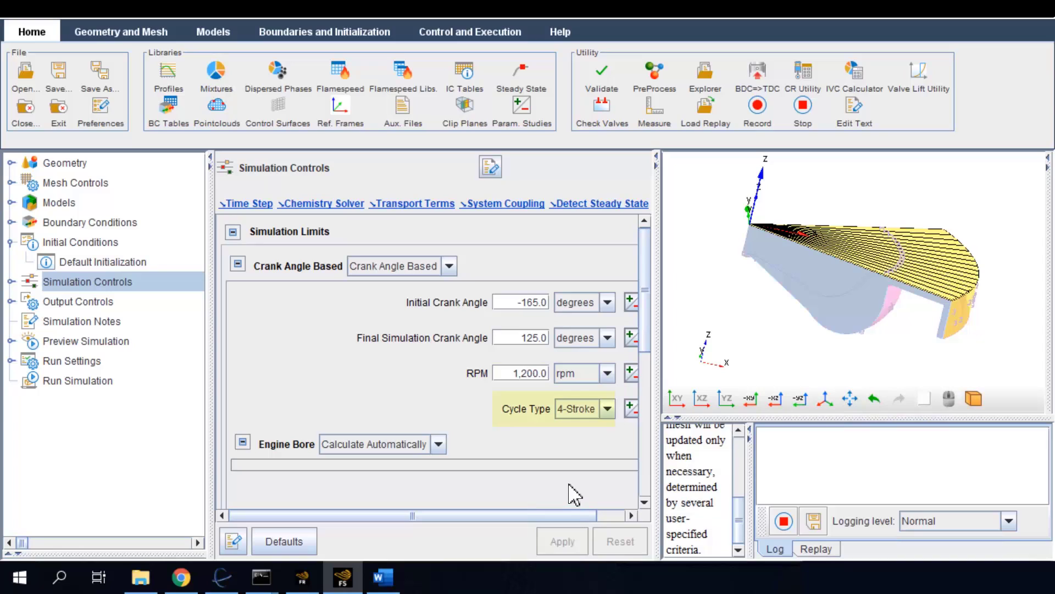
left_click(574, 492)
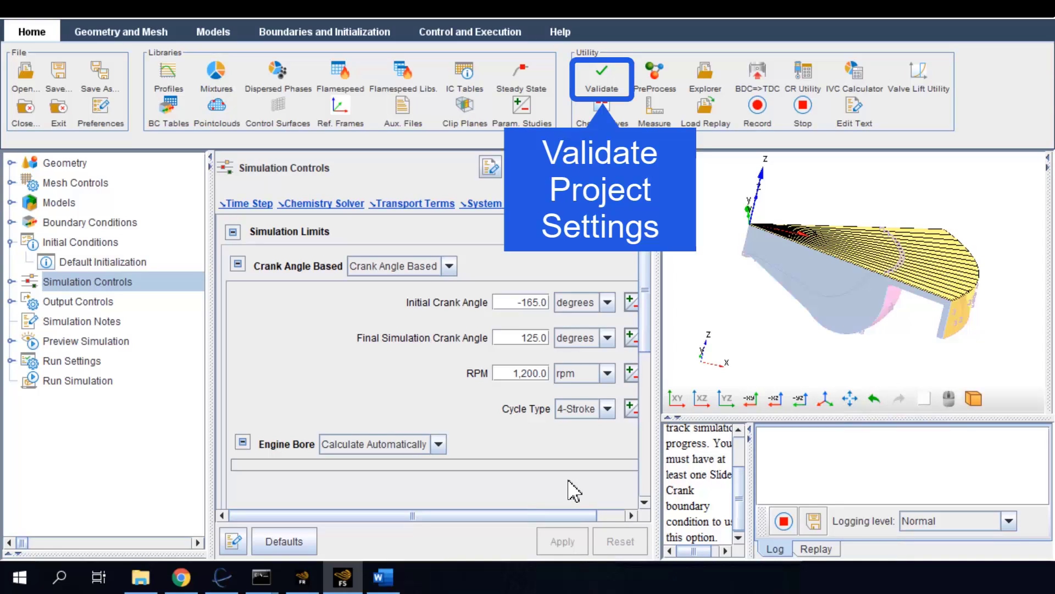
Validate the project, confirm no errors in the log, and go to Preview Simulation
left_click(609, 79)
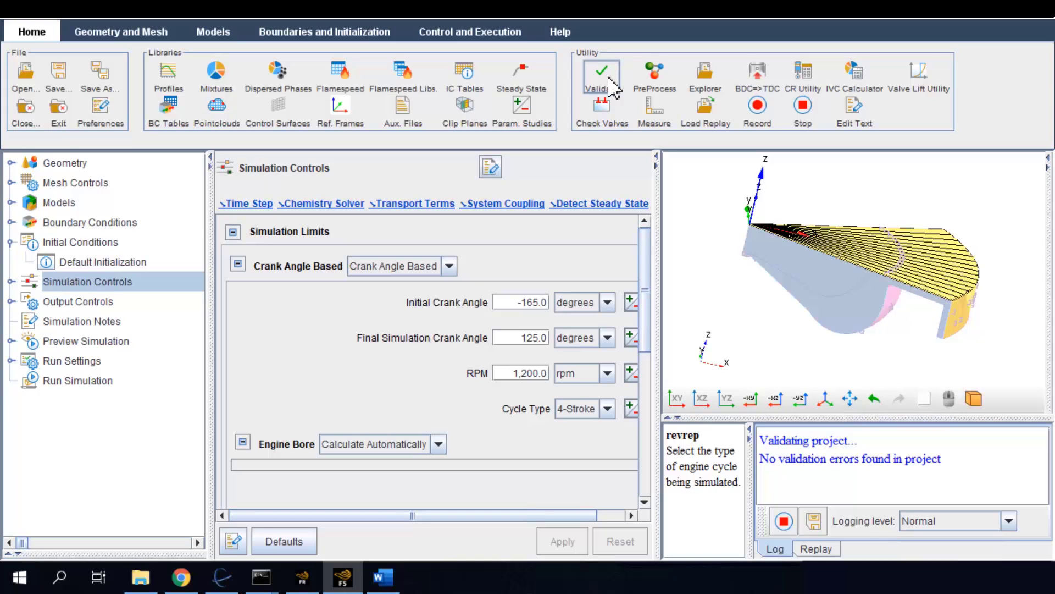
left_click(65, 163)
left_click(76, 345)
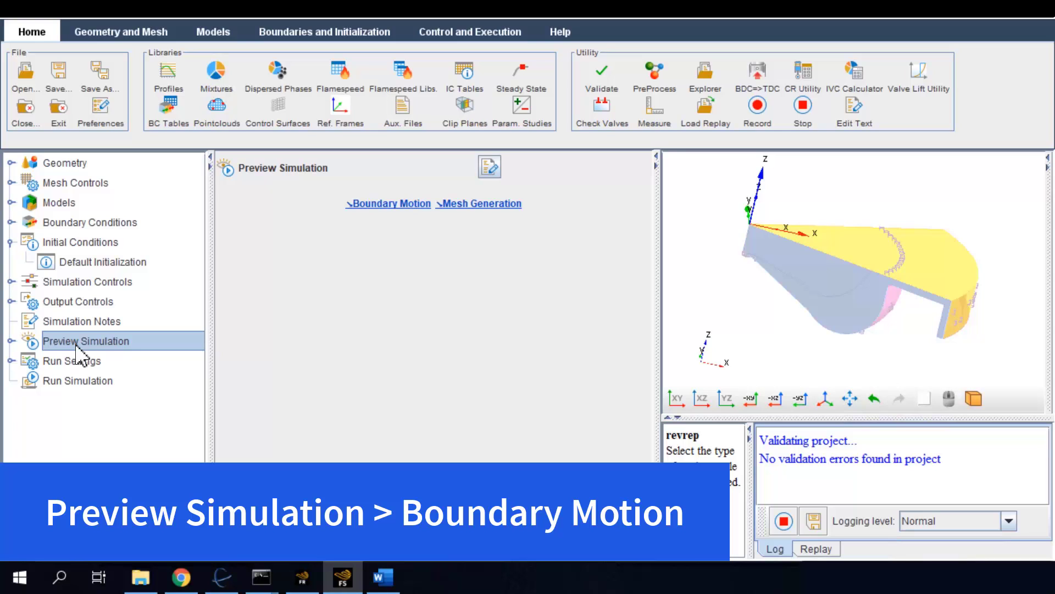
Play the Boundary Motion preview animation of piston motion and injection, then replay it
double_click(77, 345)
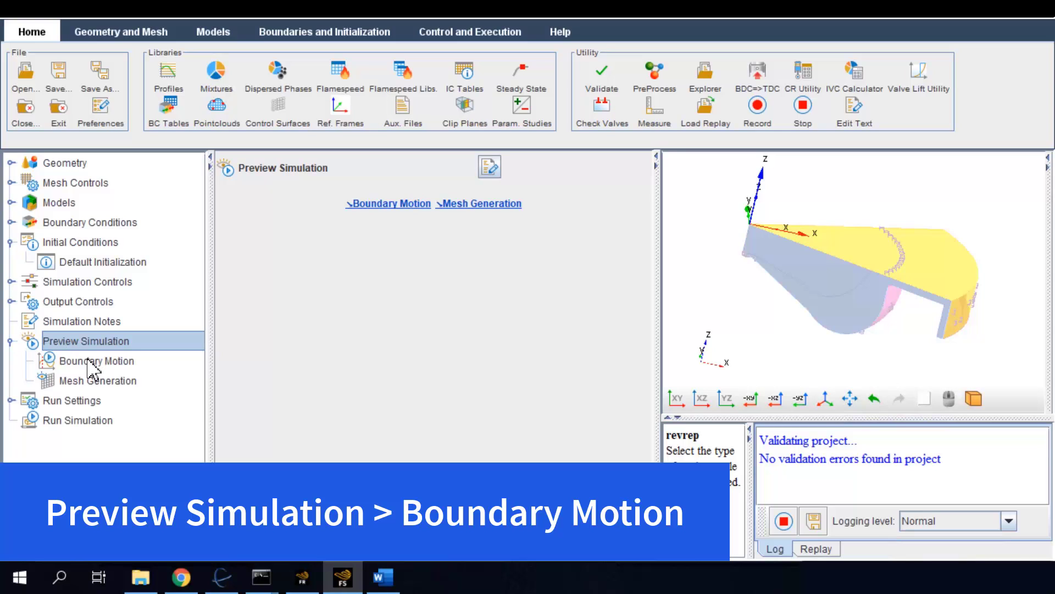
left_click(90, 363)
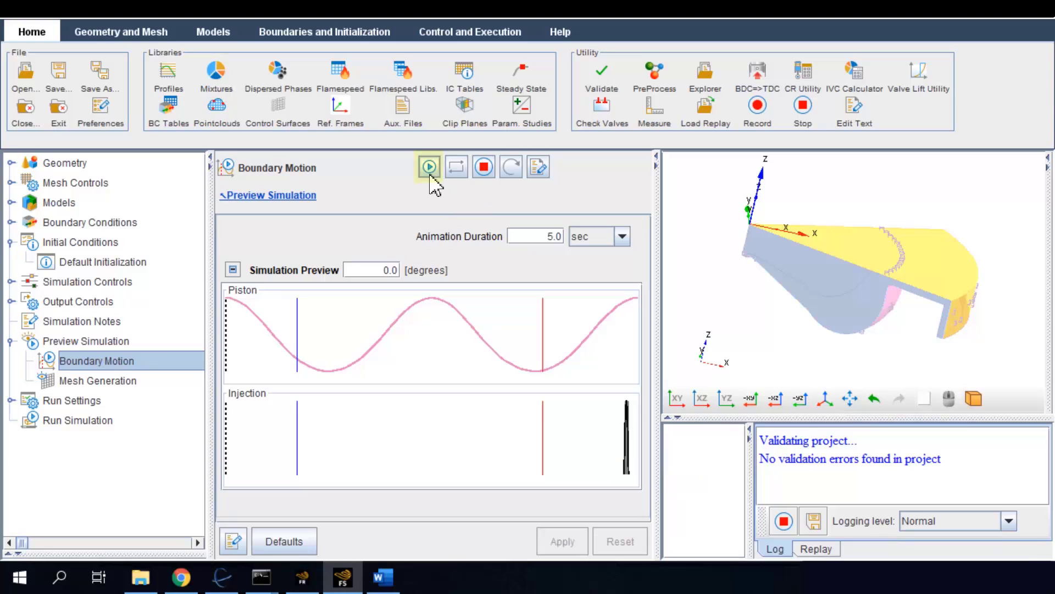
left_click(431, 176)
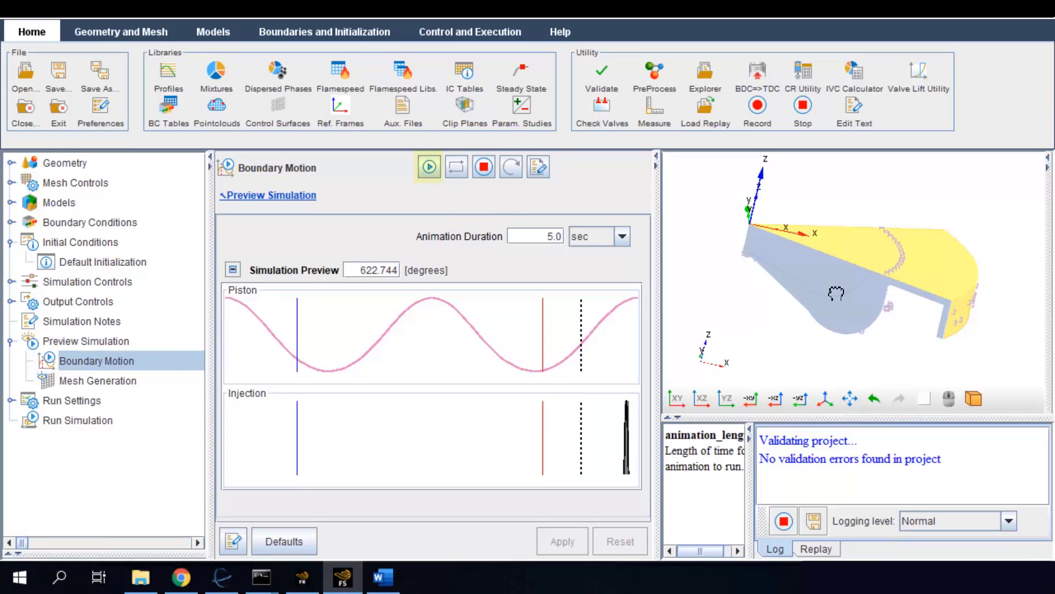
left_click_drag(836, 332, 836, 250)
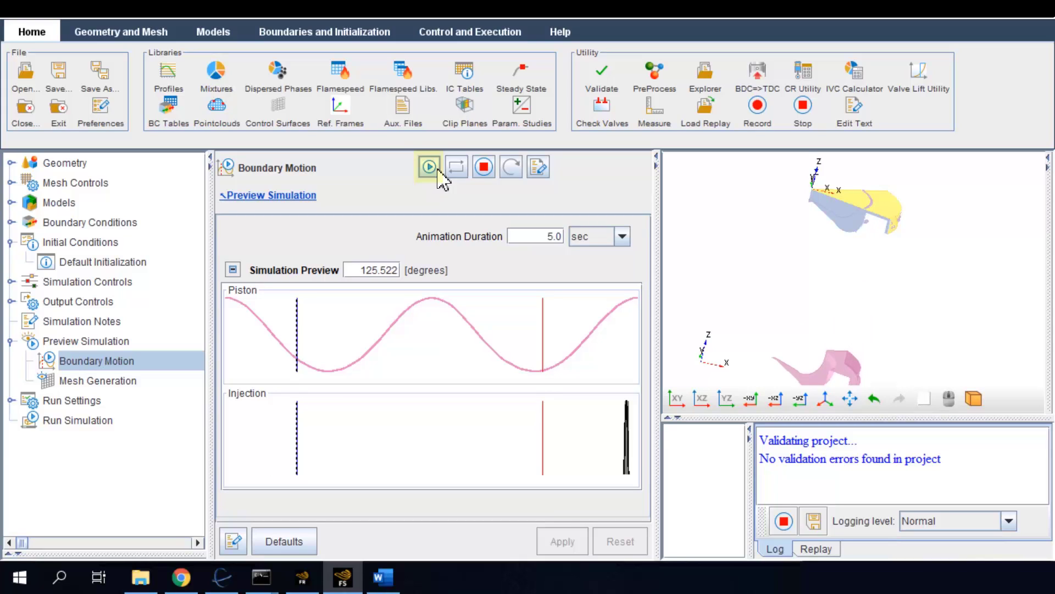
left_click(429, 166)
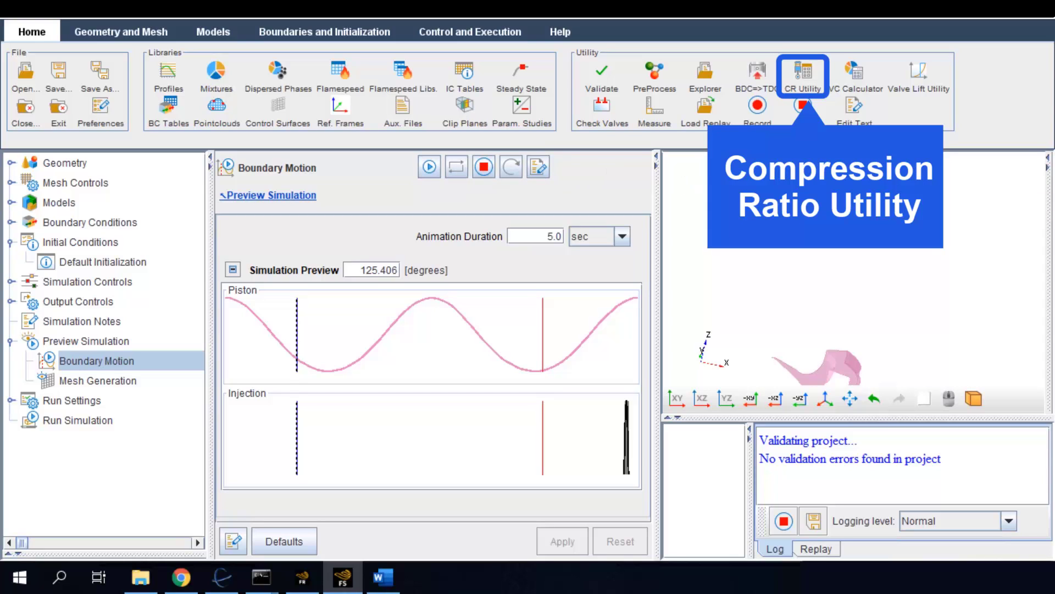
Run the CR Utility calculation, giving a compression ratio of 15.5576
left_click(808, 82)
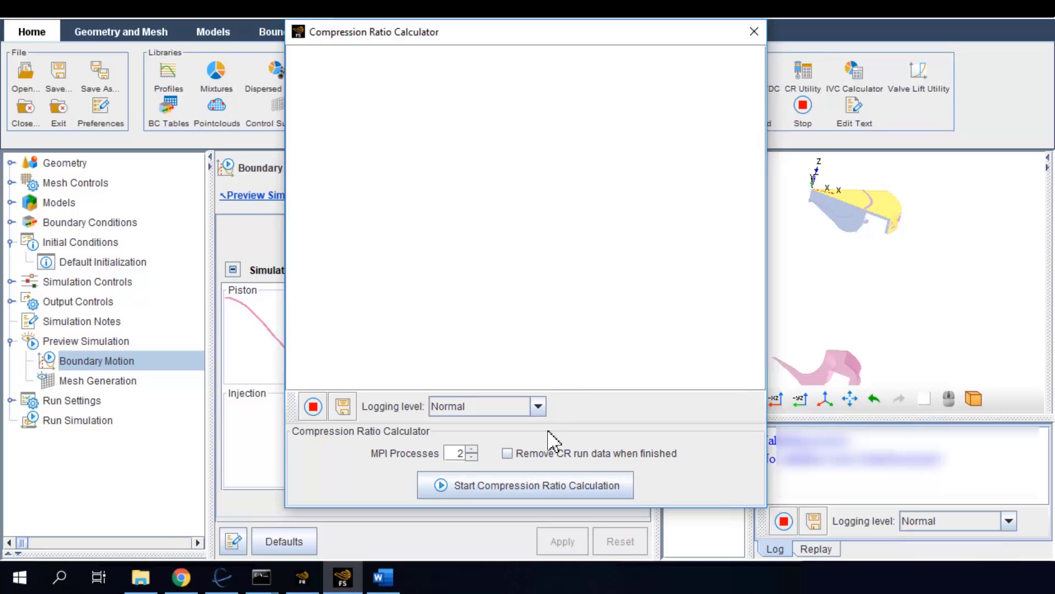
left_click(542, 489)
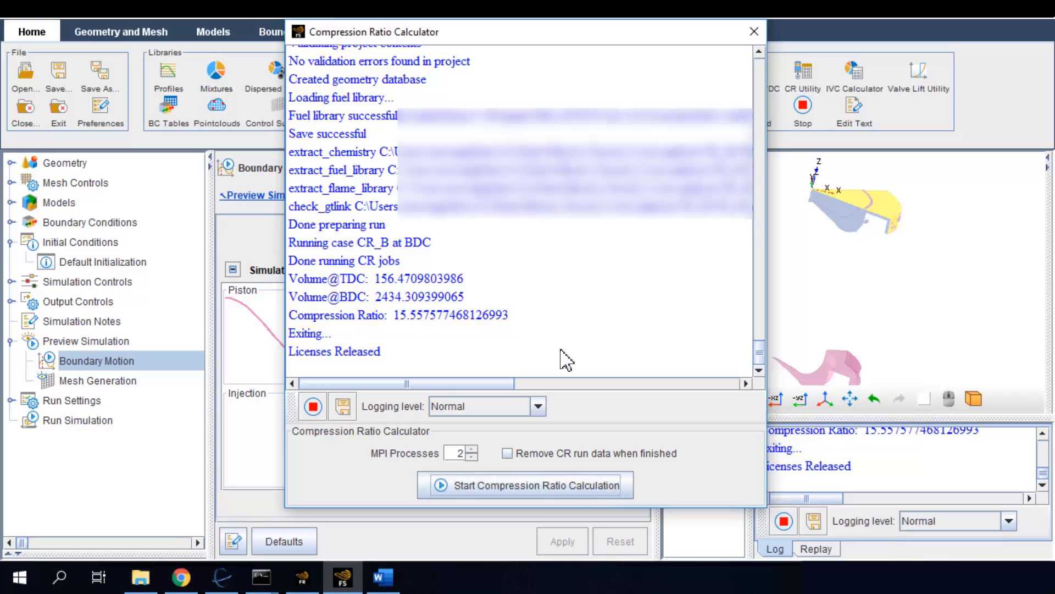
Close the Compression Ratio Calculator and show the Run Simulation page
left_click(755, 33)
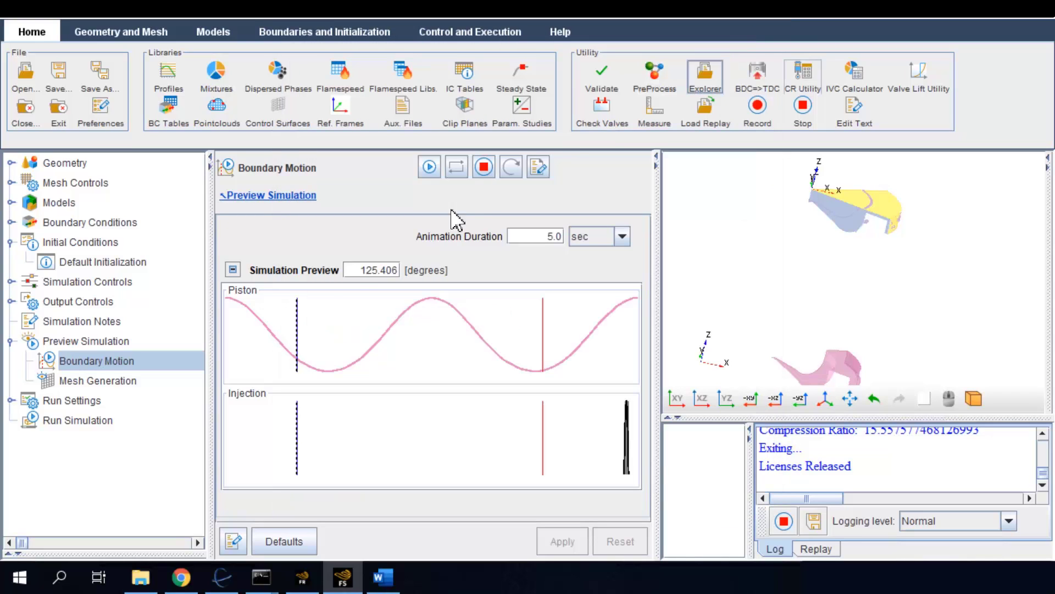
left_click(82, 421)
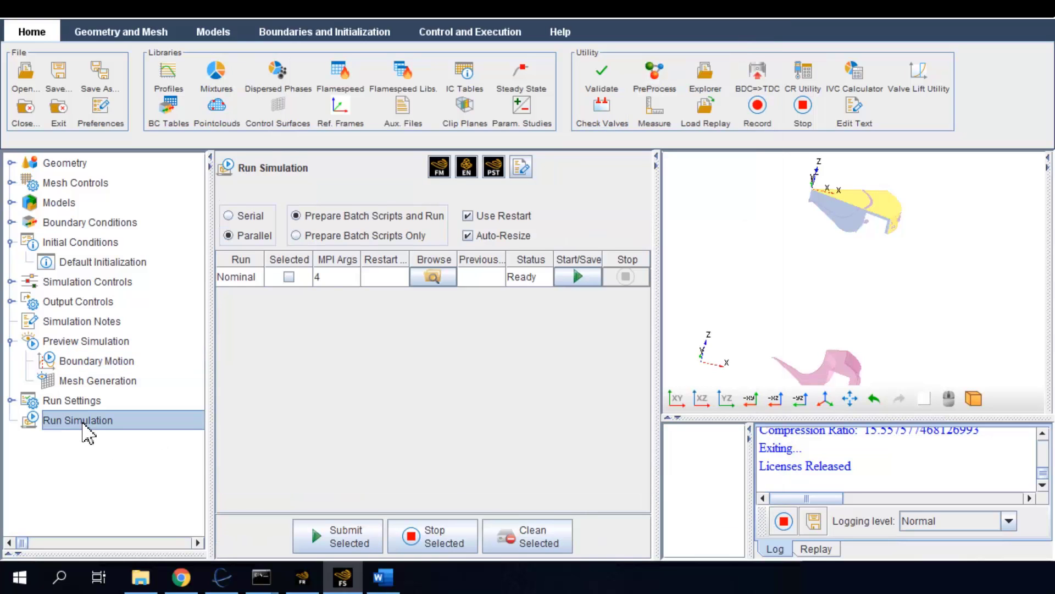